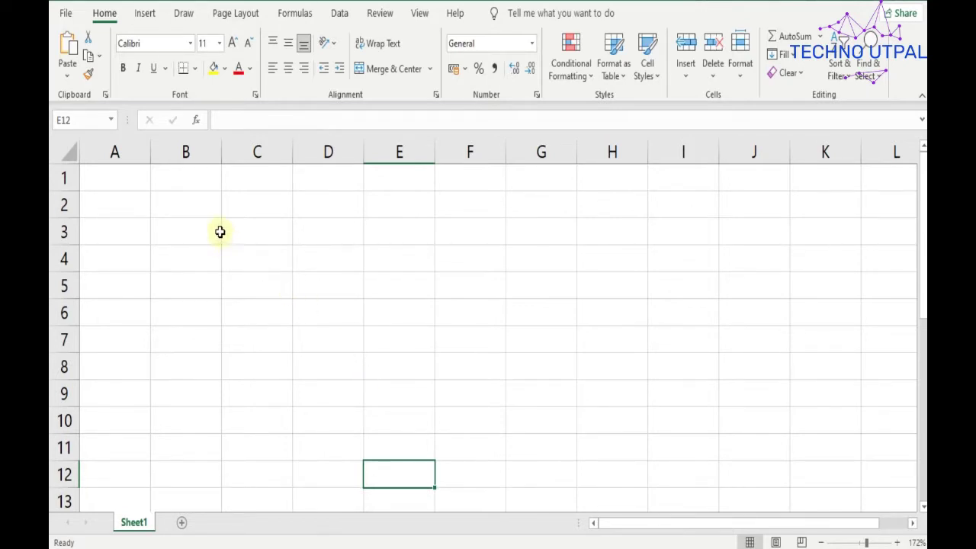
Step: Enter 1 in B2, fill it down to B11, and switch to Fill Series so it reads 1 to 10
left_click(202, 209)
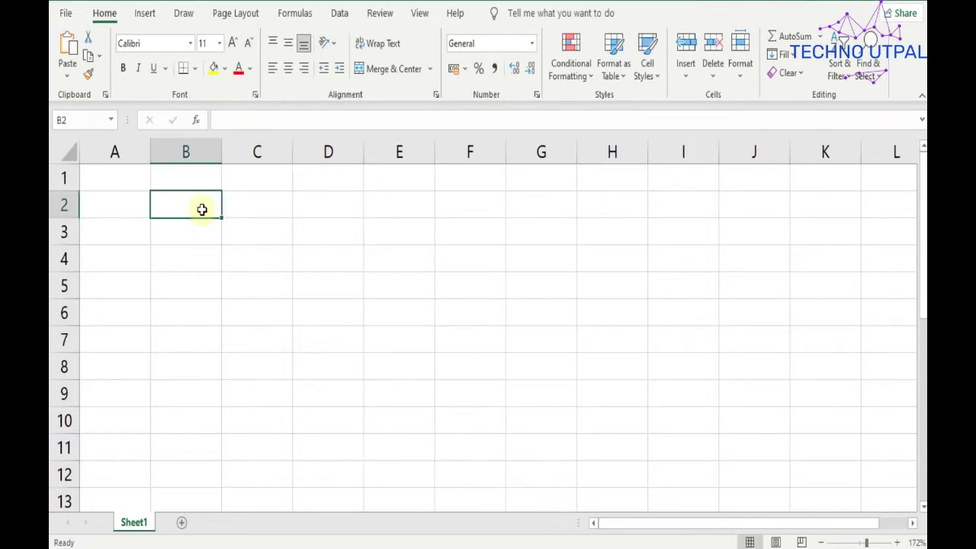
type("1")
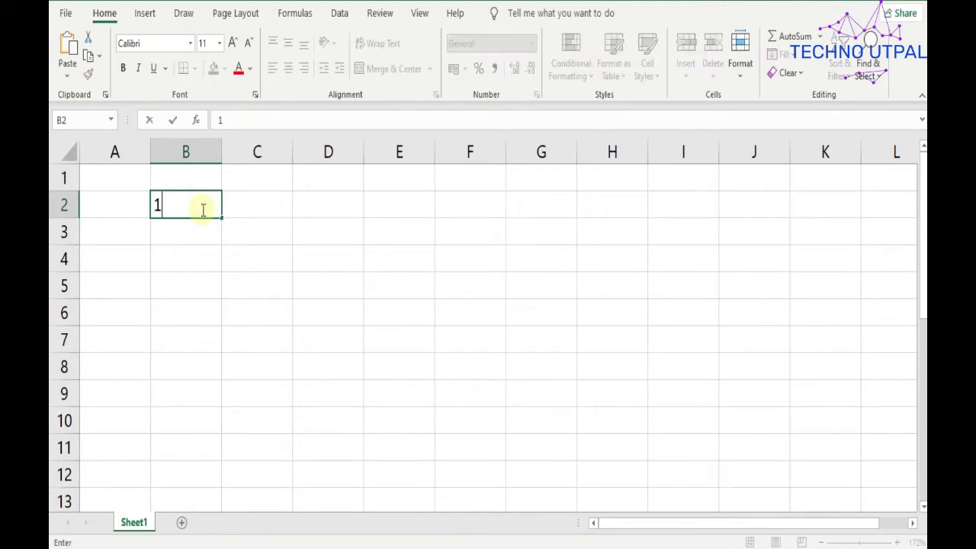
left_click(233, 226)
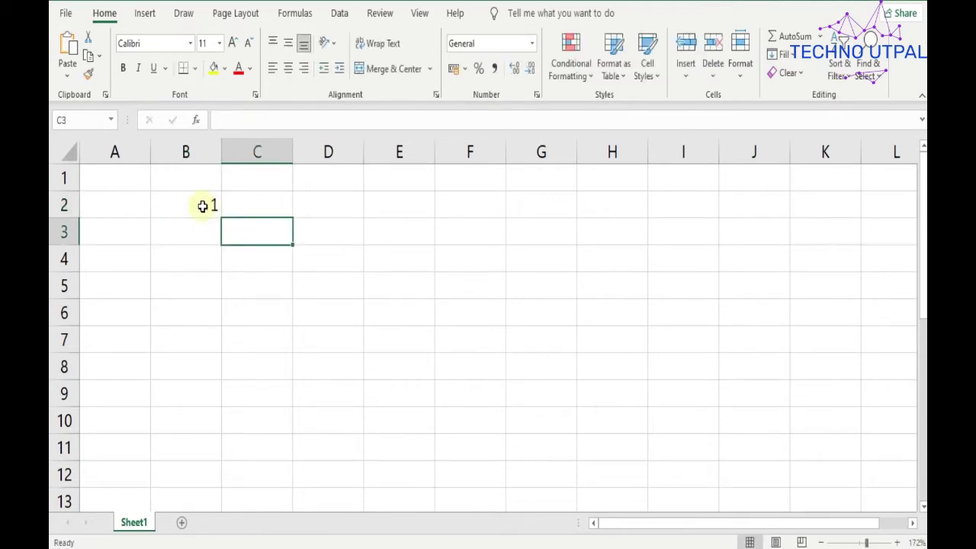
left_click(204, 203)
left_click_drag(220, 219, 204, 451)
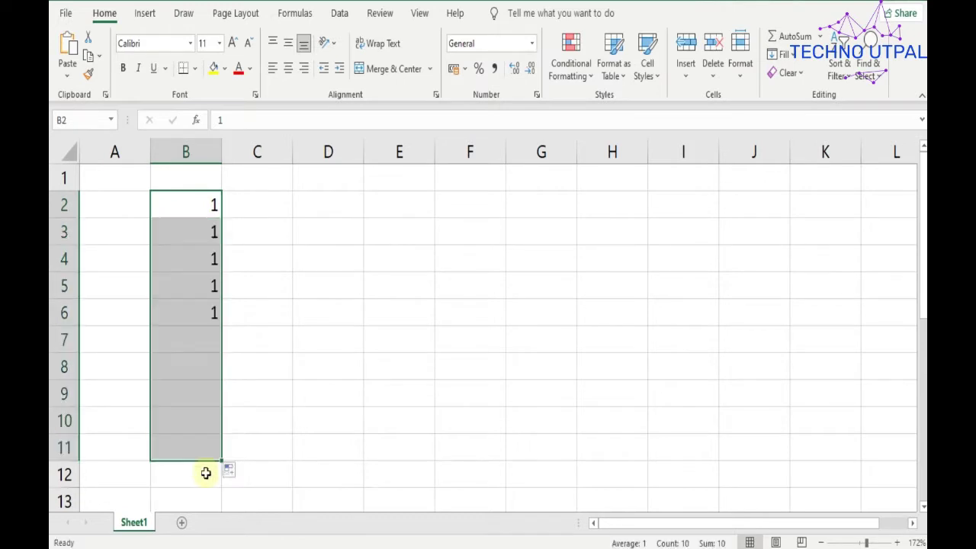
left_click(233, 474)
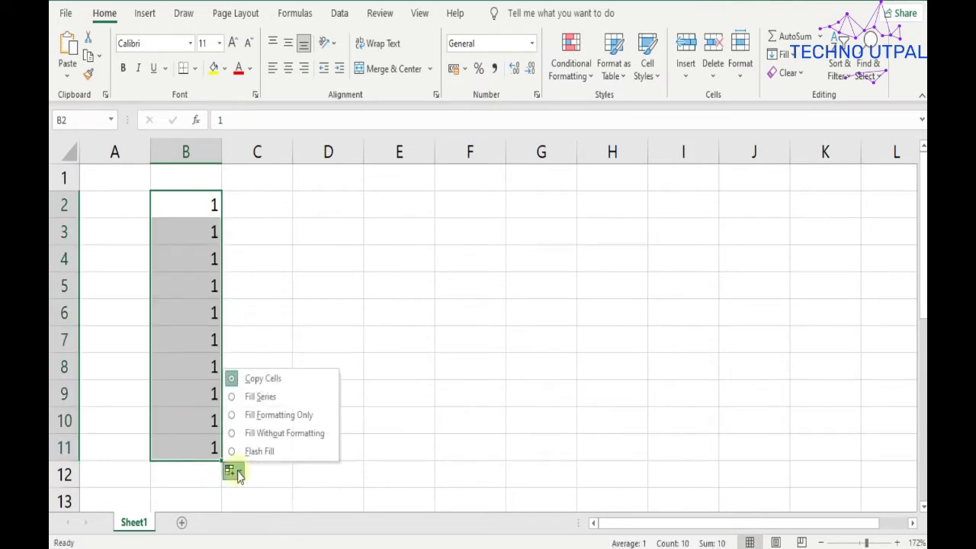
left_click(263, 398)
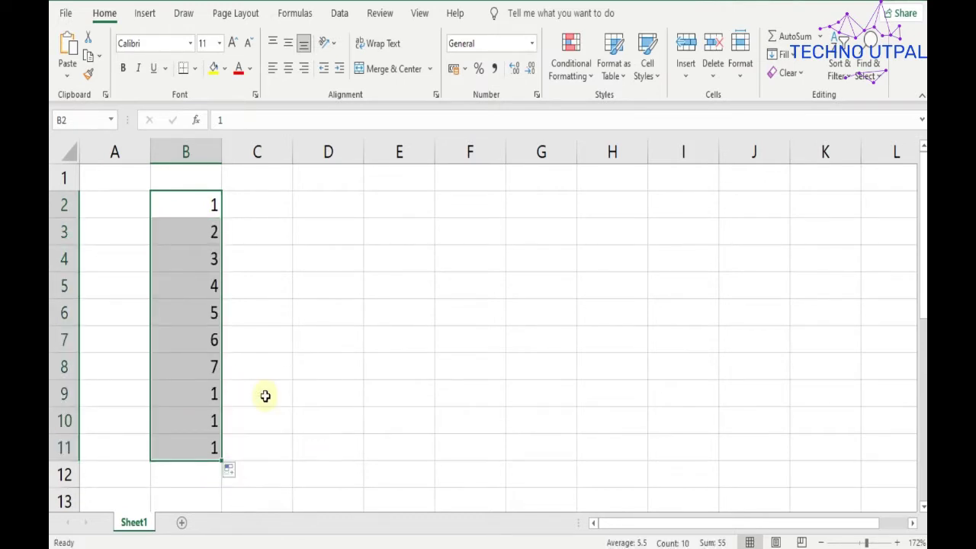
left_click(259, 203)
Step: Enter a in C2 and fill it down to C11 to produce a through j
type("a")
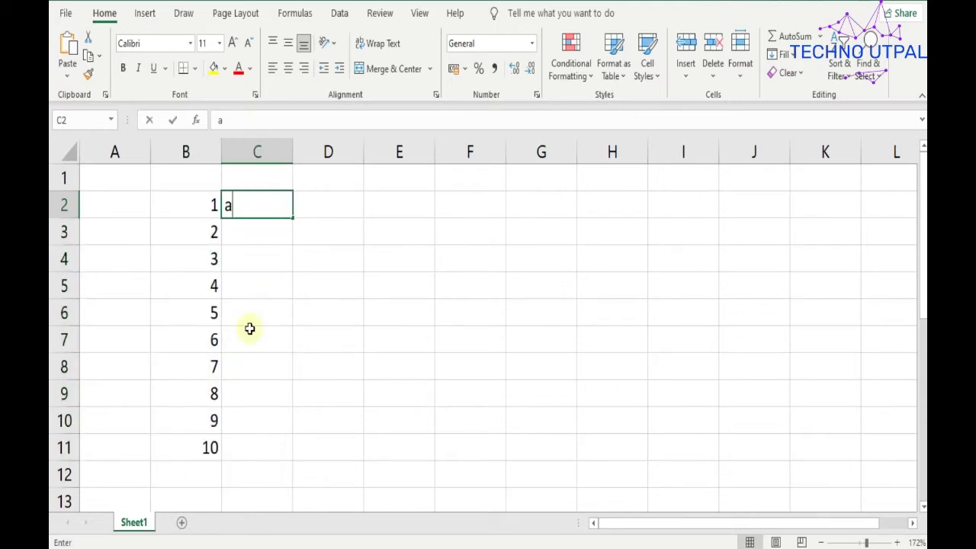
left_click(272, 315)
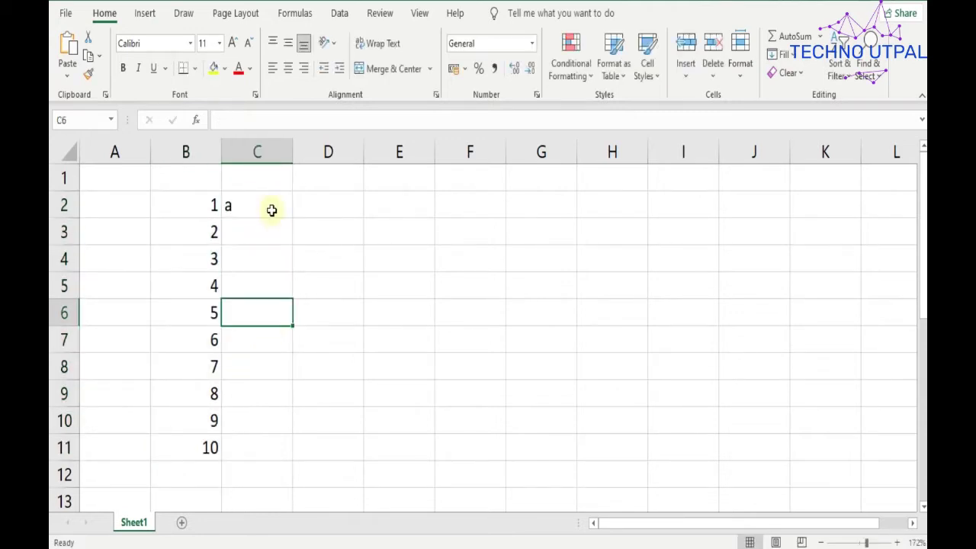
left_click(271, 208)
left_click_drag(294, 219, 289, 448)
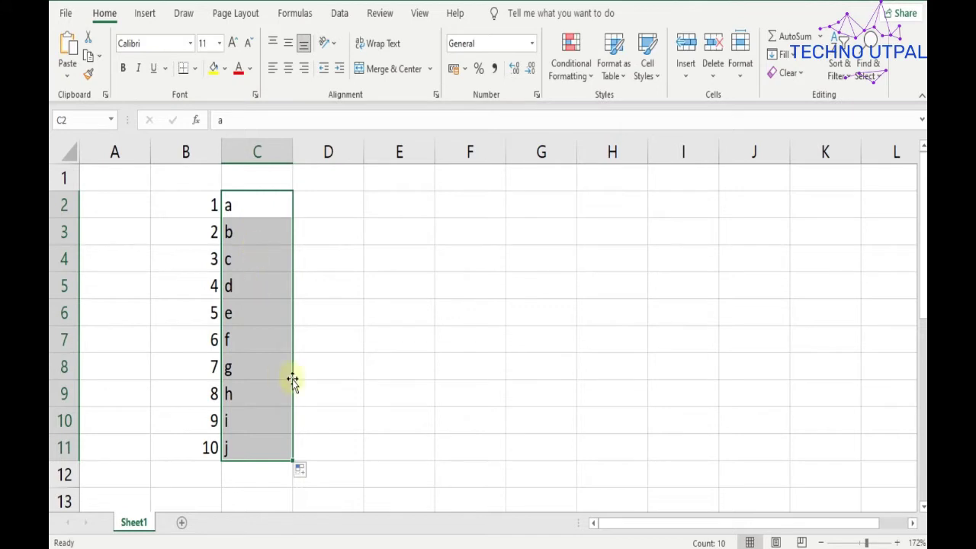
left_click(314, 207)
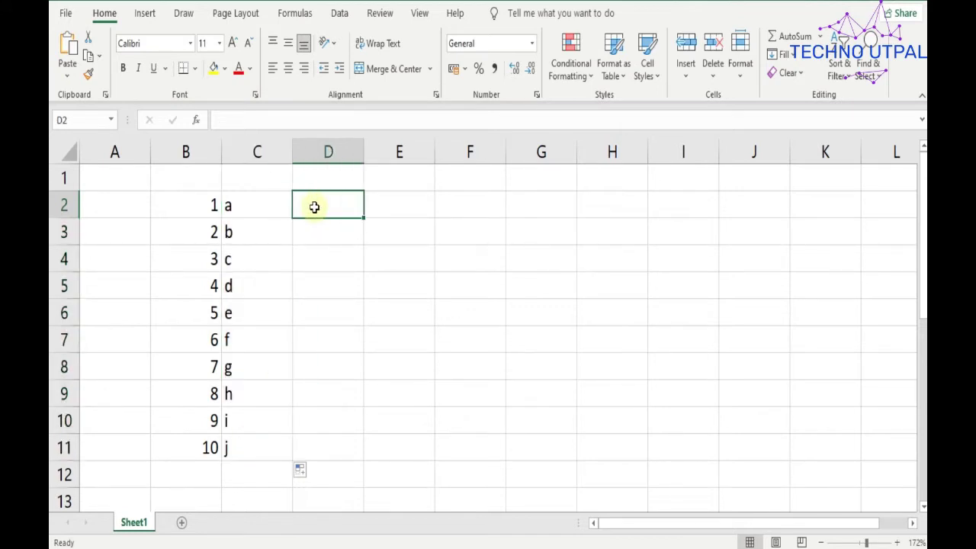
Step: Enter A in D2 and fill it down to D11 to produce A through J
type("A")
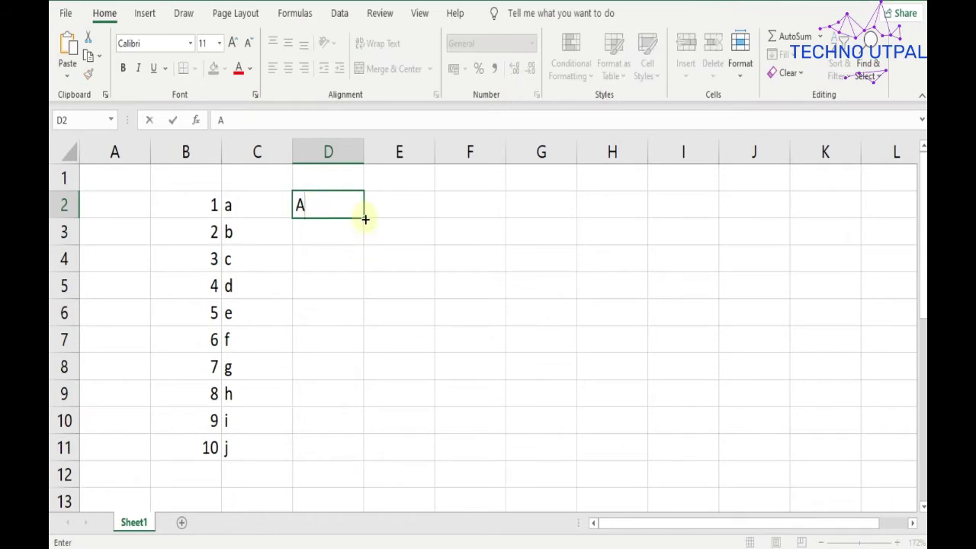
left_click_drag(364, 222, 364, 455)
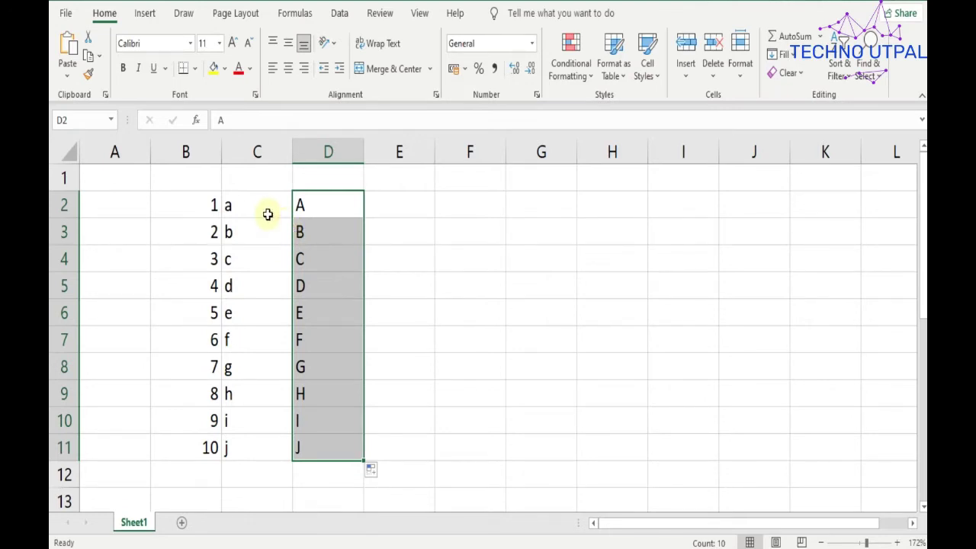
left_click(403, 254)
Step: Select C2:D11 and open Custom Sort from Sort & Filter
mouse_move(229, 207)
left_mouse_down()
mouse_move(309, 232)
mouse_move(328, 448)
left_mouse_up()
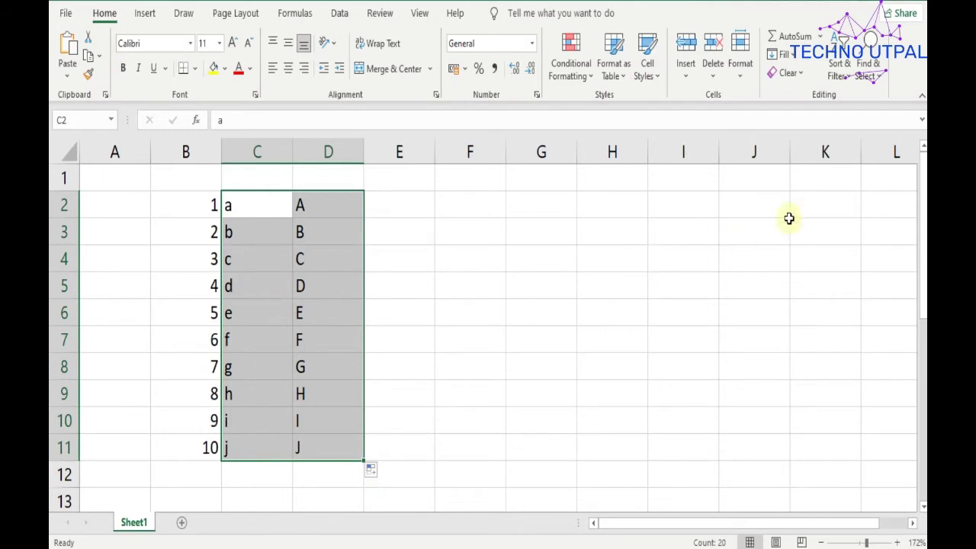
left_click(851, 81)
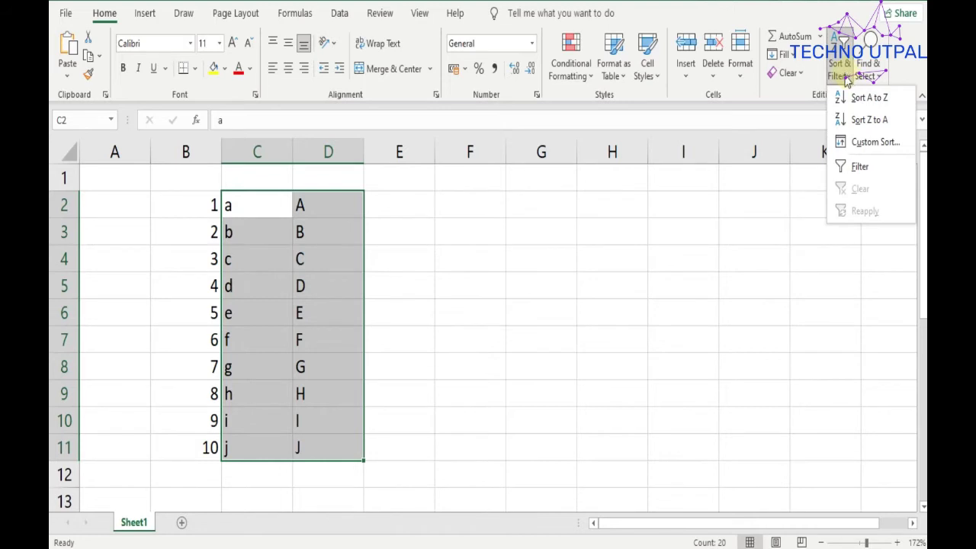
left_click(862, 142)
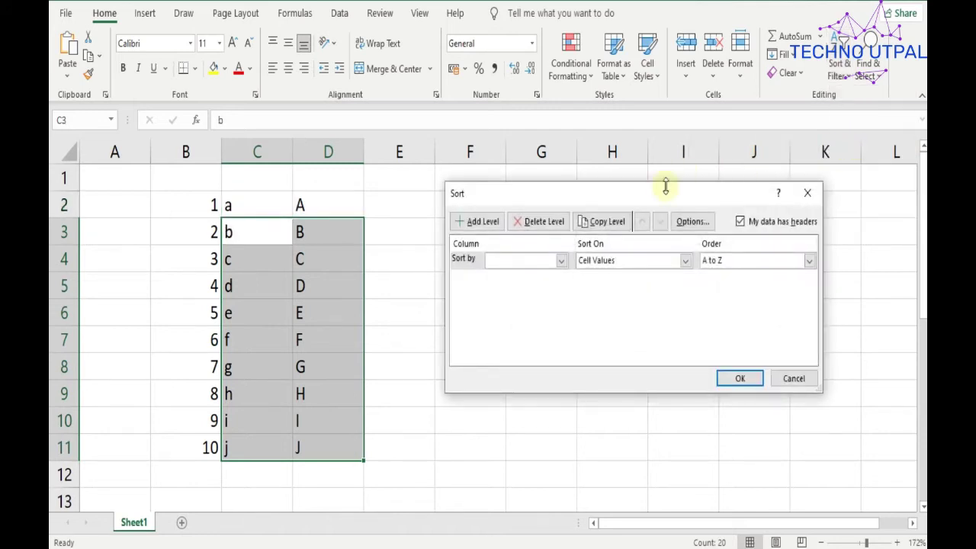
Step: Move the Sort dialog slightly left and open its Order dropdown
left_click_drag(660, 196, 618, 193)
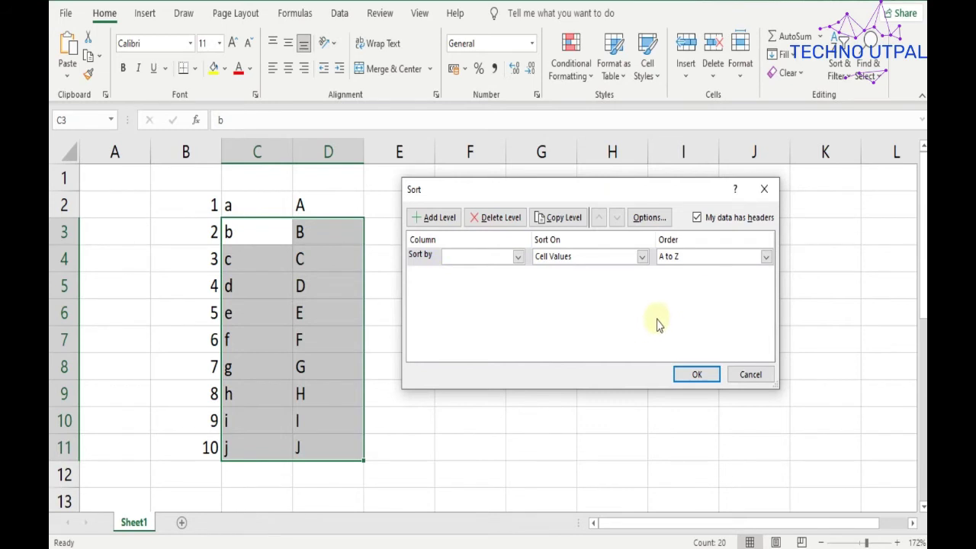
left_click(766, 258)
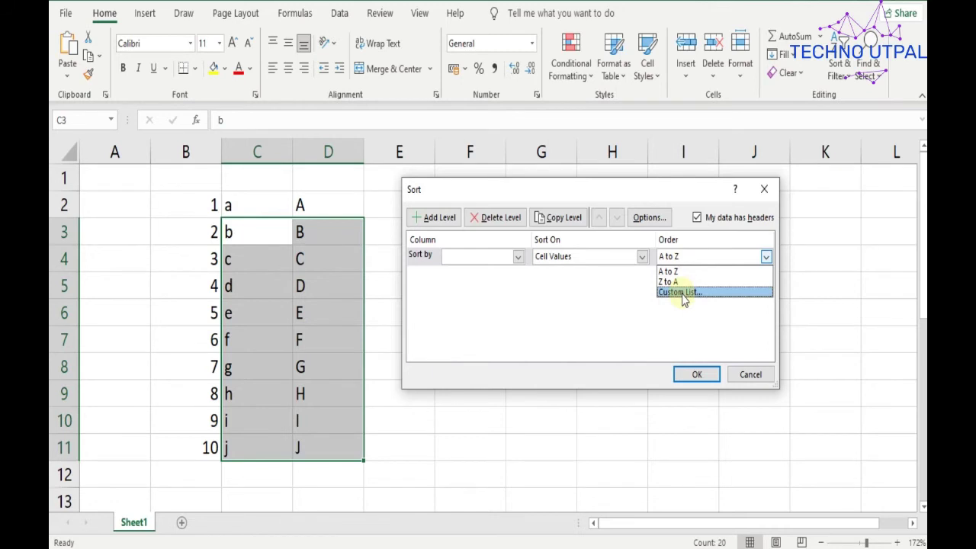
Step: Open Custom List from the Order choices and delete the existing A, B, C alphabet list
left_click(682, 292)
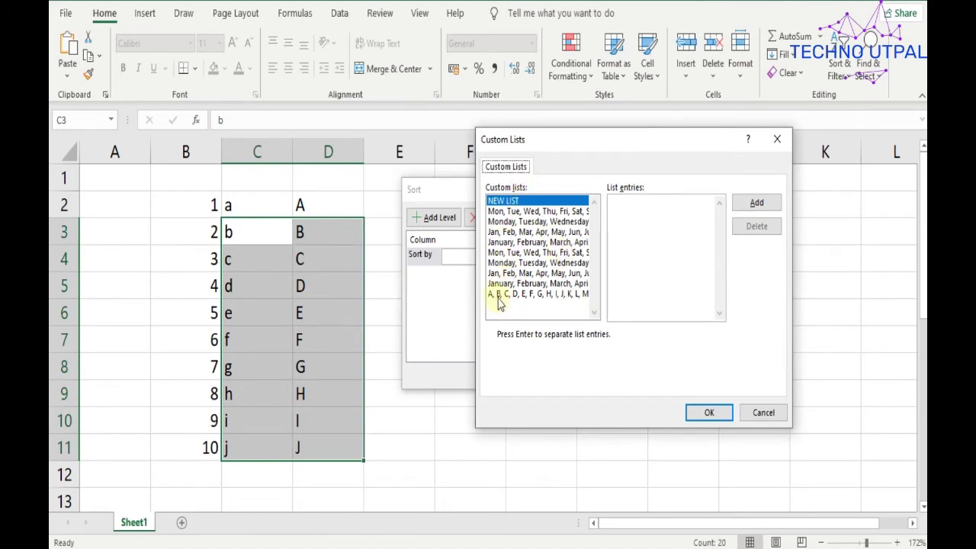
left_click(499, 297)
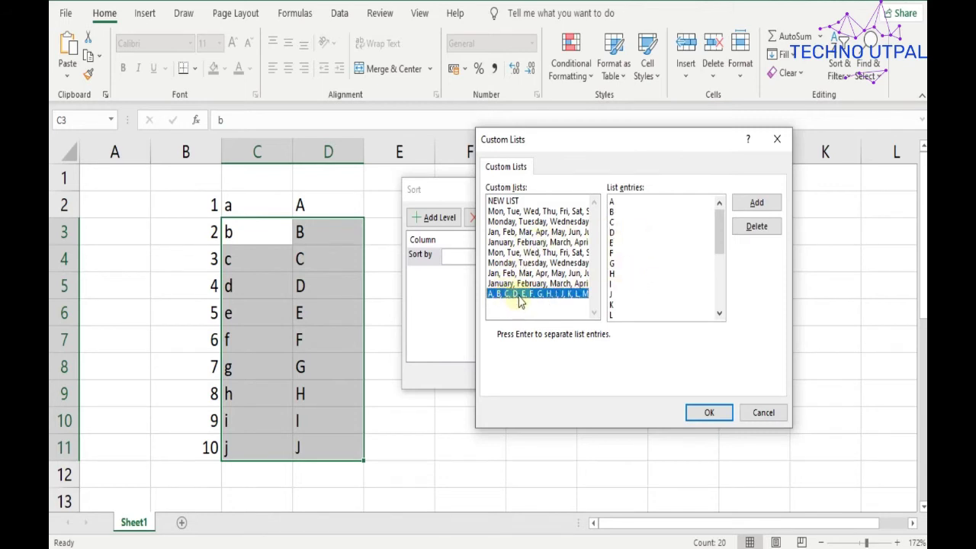
left_click(753, 229)
Step: Confirm the deletion and add A, B, C, D, E, F, G as a new custom list
left_click(470, 315)
type(",B,C,D,E,F,G")
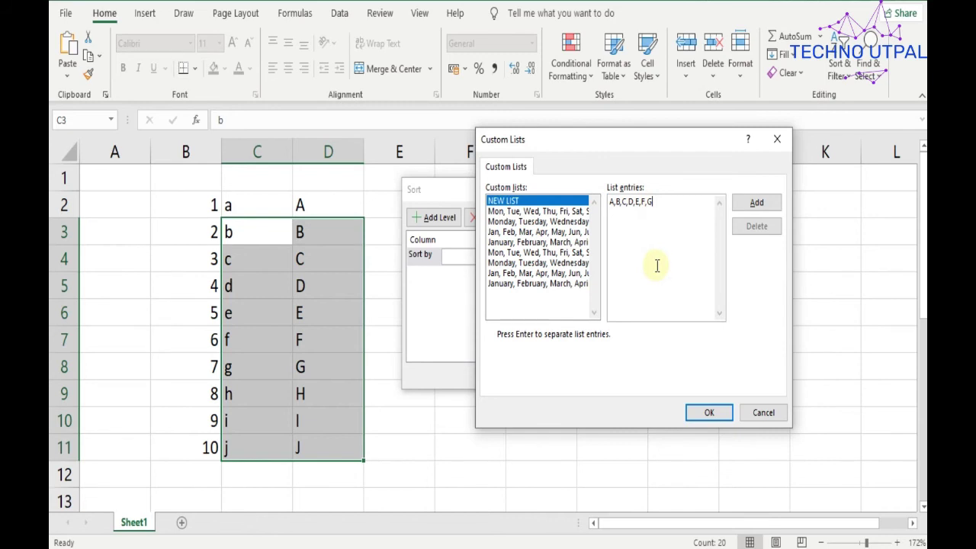
left_click(758, 206)
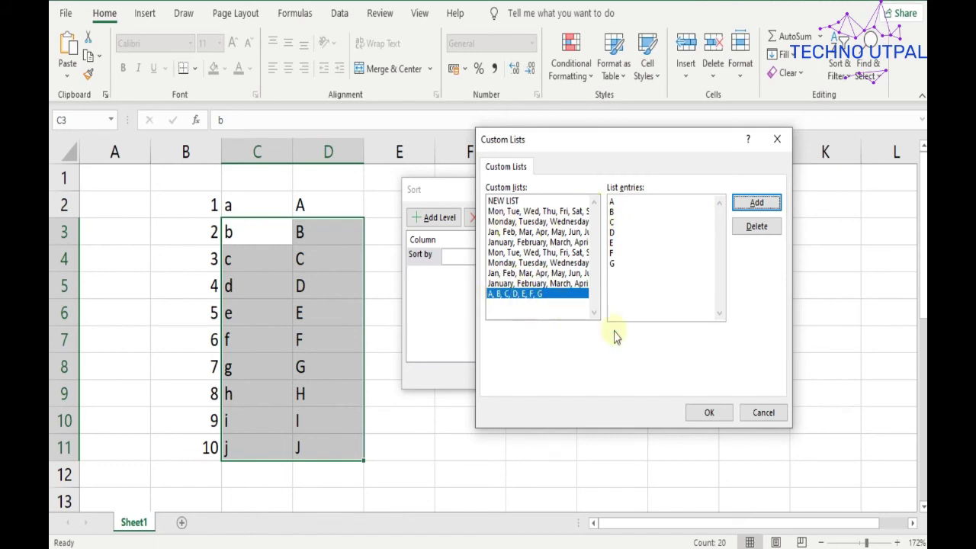
left_click(707, 414)
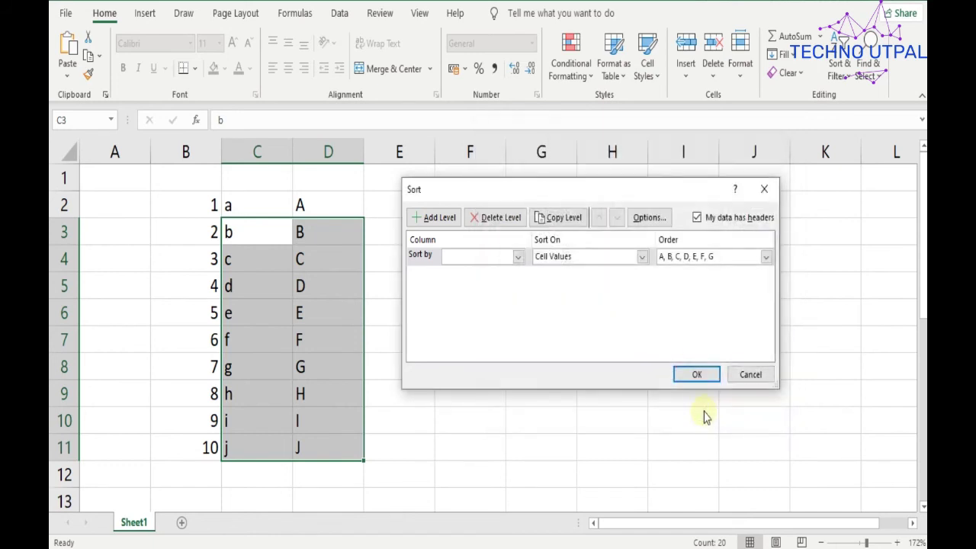
Step: Attempt the sort, dismiss the missing-column error, and close Sort leaving the sheet unsorted
left_click(697, 375)
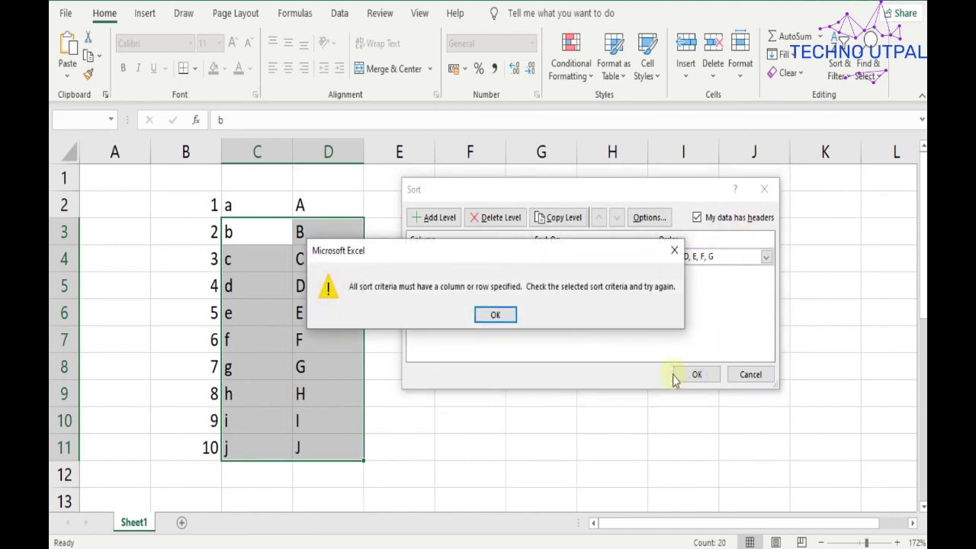
left_click(503, 316)
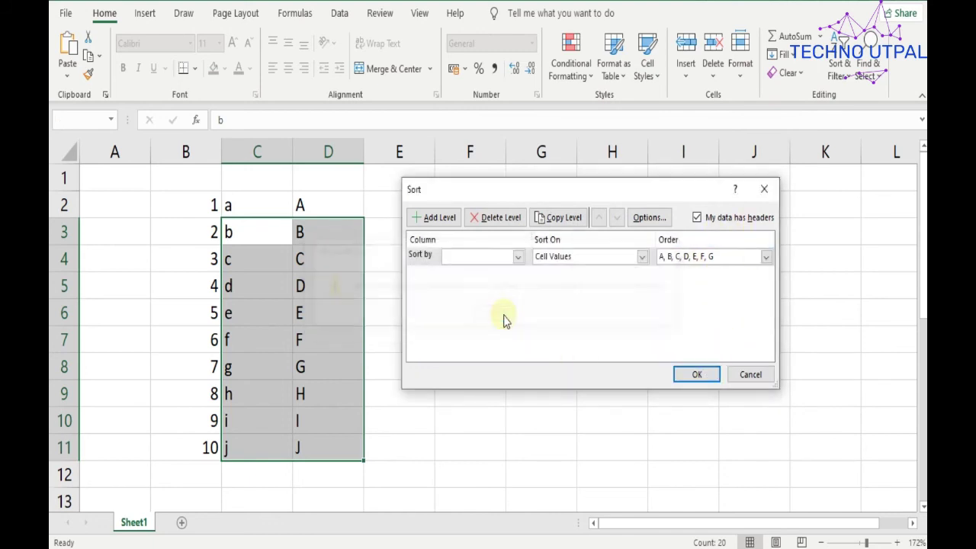
left_click(765, 189)
left_click(468, 278)
Step: Enter A in E2 and fill down to E13, repeating A–G then A–E
left_click(392, 205)
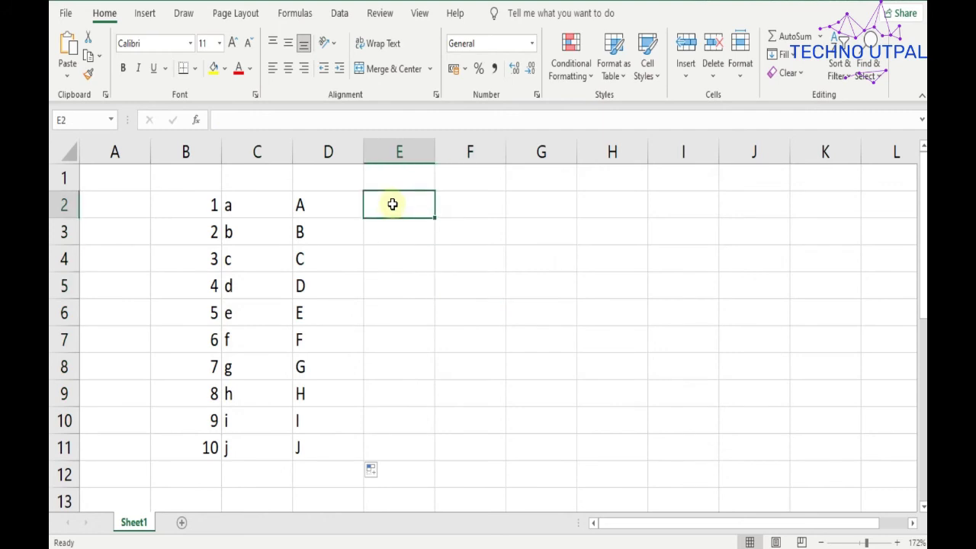
type("A")
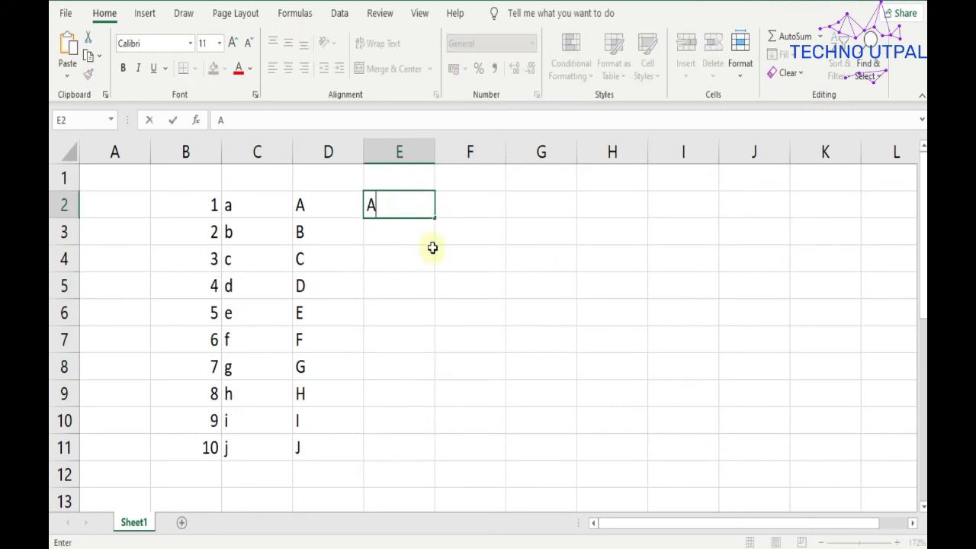
left_click(432, 248)
left_click(426, 210)
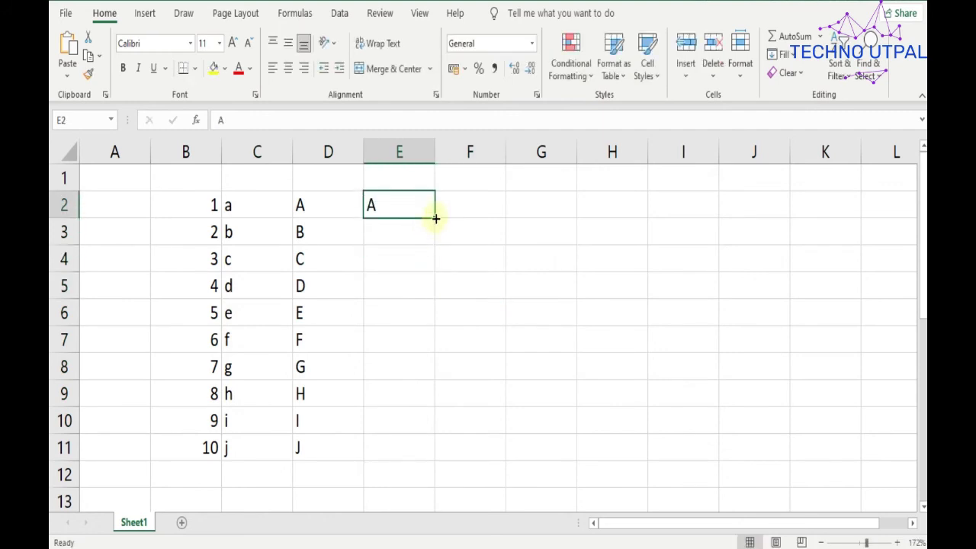
mouse_move(436, 219)
left_mouse_down()
mouse_move(426, 416)
mouse_move(434, 461)
left_mouse_up()
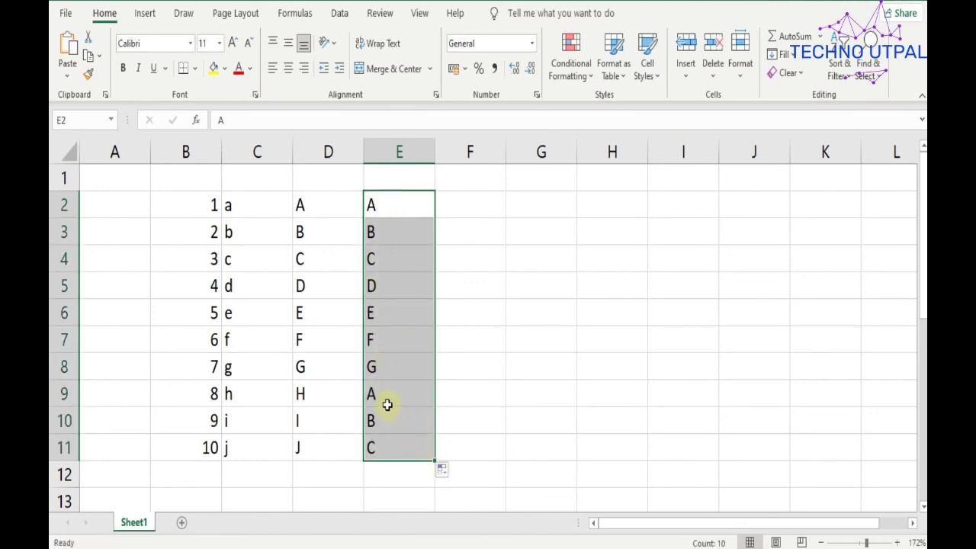
left_click_drag(433, 461, 436, 501)
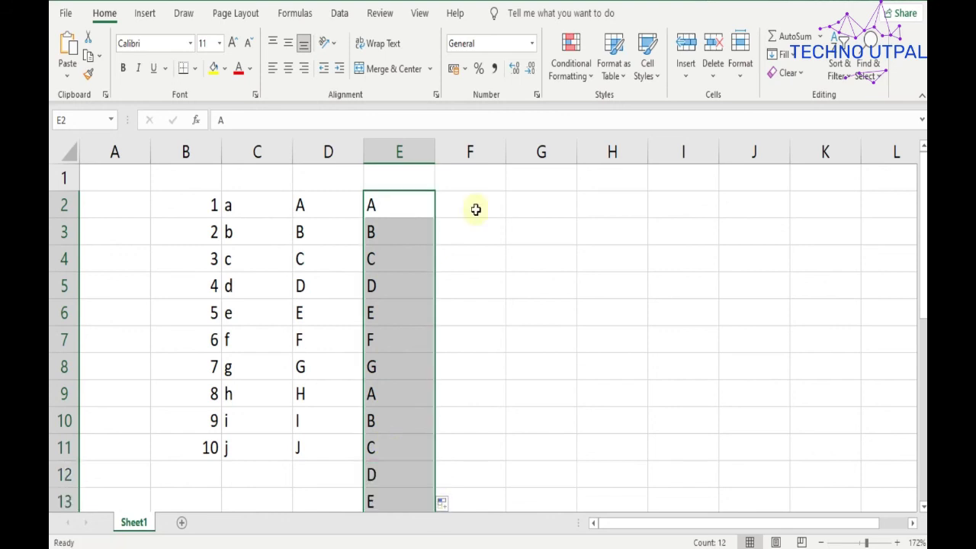